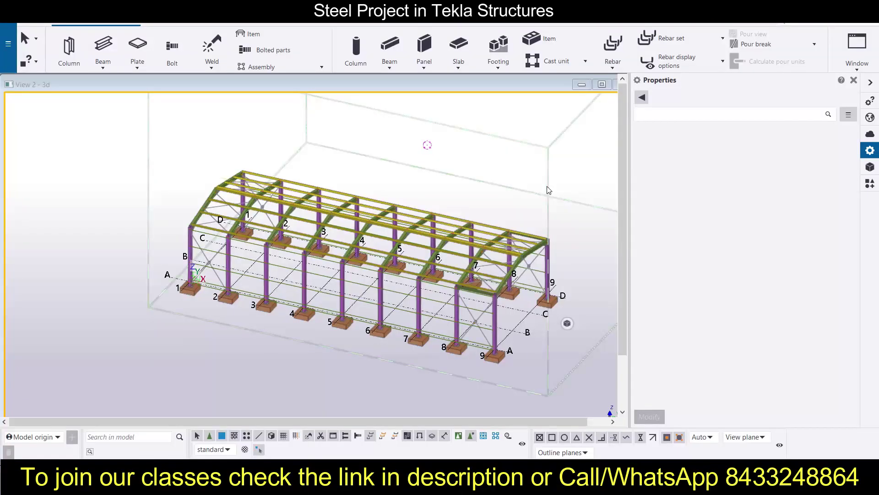
Pan the portal-frame 3D view and bring up the Manage ribbon tools.
{"action": "middle_click_drag", "start_coordinate": [487, 194], "coordinate": [442, 189]}
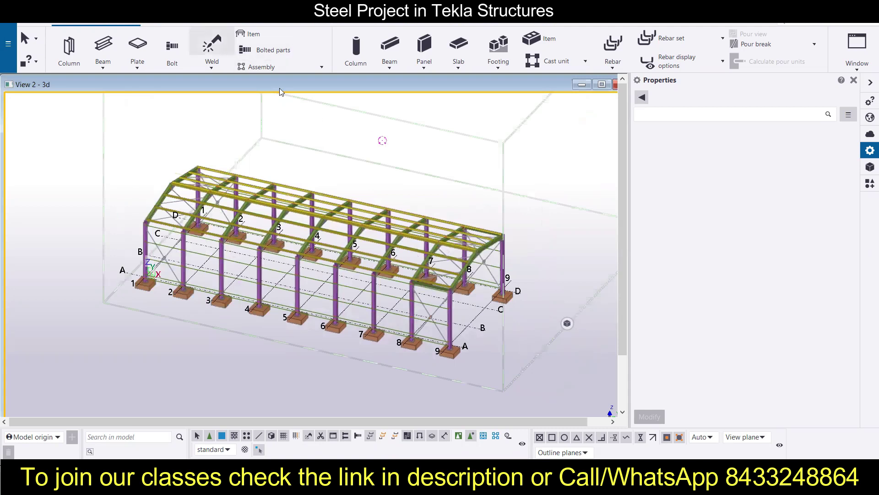
{"action": "left_click", "coordinate": [317, 23]}
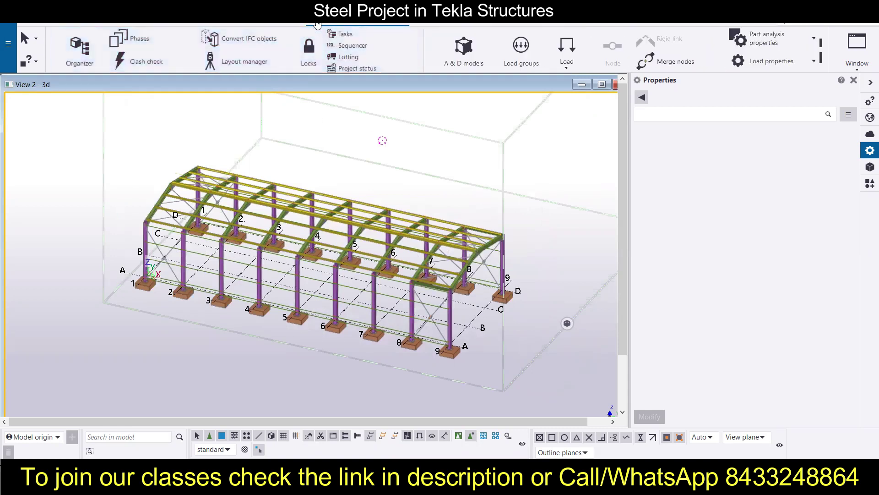
Open the Organizer to see the model's category list.
{"action": "left_click", "coordinate": [79, 63]}
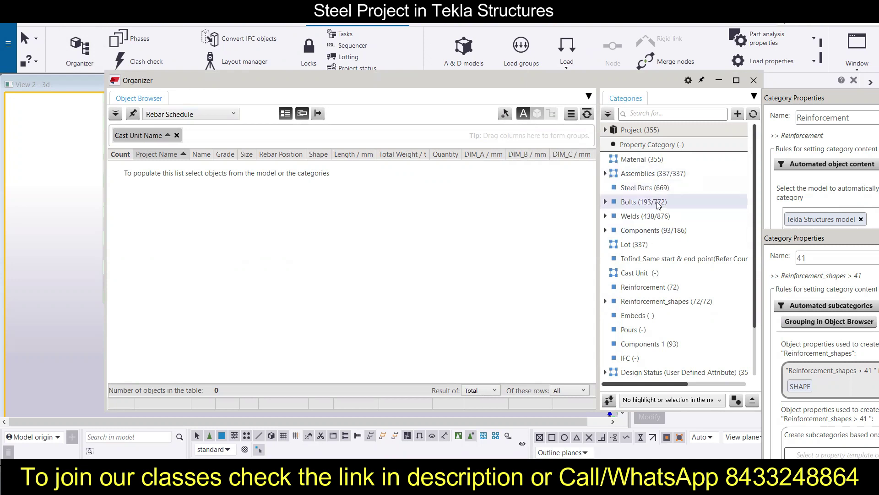
List the 337 assemblies with their net and gross weights, 42.315 t and 42.503 t.
{"action": "left_click", "coordinate": [638, 177]}
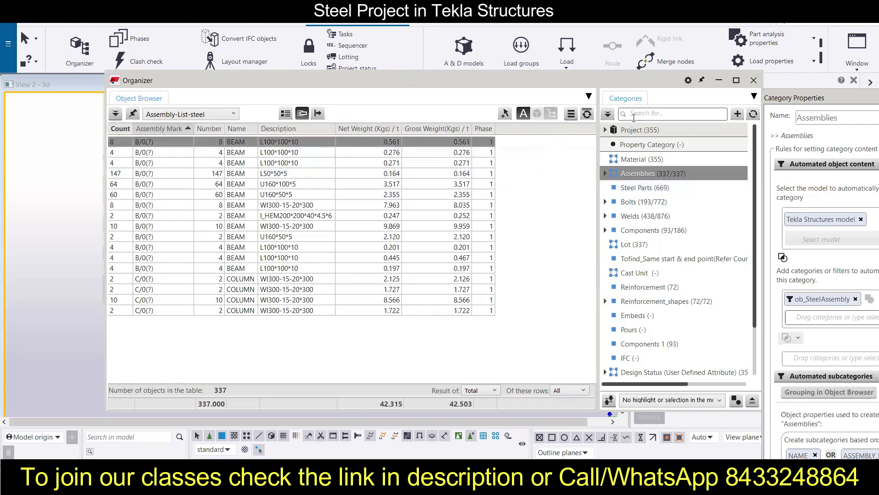
Show Organizer weights in kilograms at 0.01 precision, totalling 42 314.75 kg net and 42 502.85 kg gross.
{"action": "left_click", "coordinate": [688, 81]}
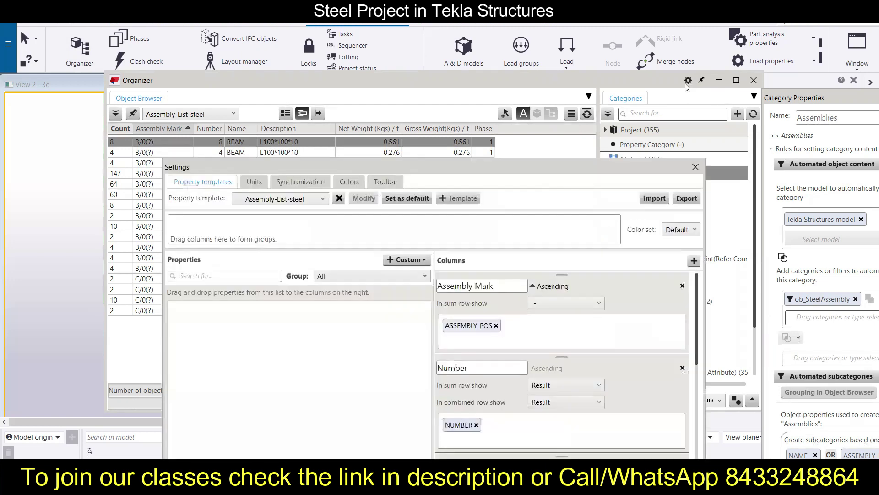
{"action": "left_click", "coordinate": [256, 183]}
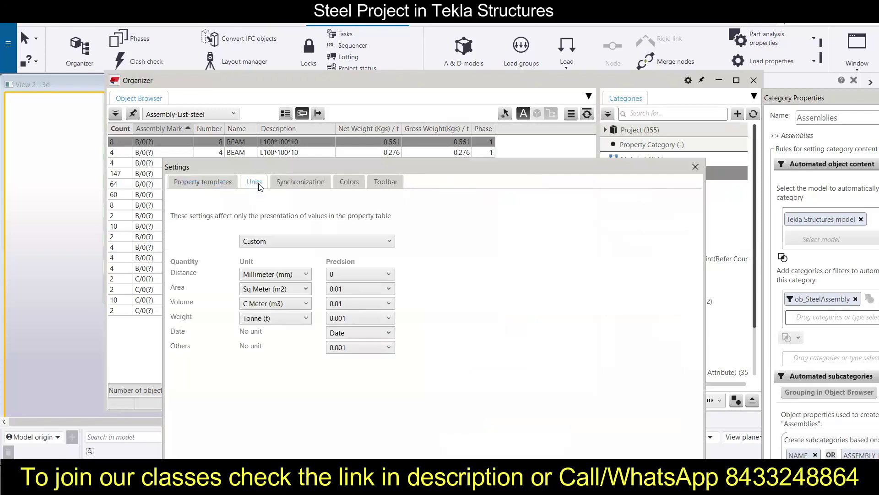
{"action": "left_click", "coordinate": [265, 321]}
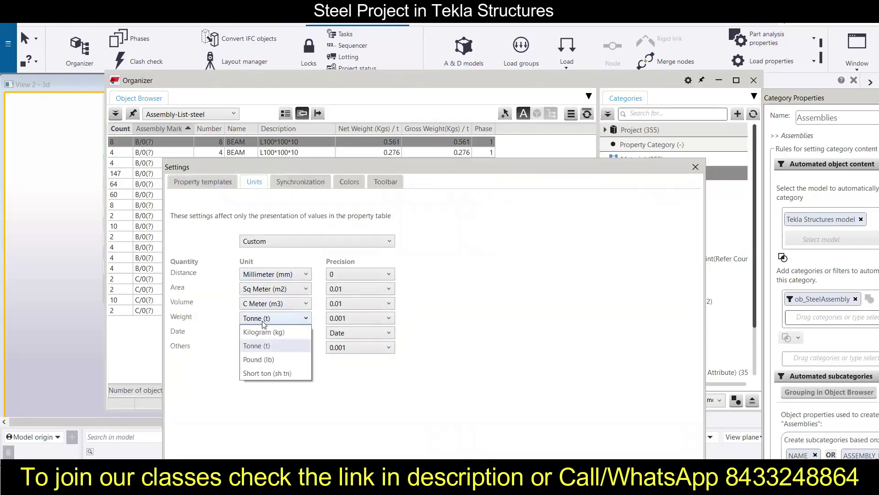
{"action": "left_click", "coordinate": [259, 333]}
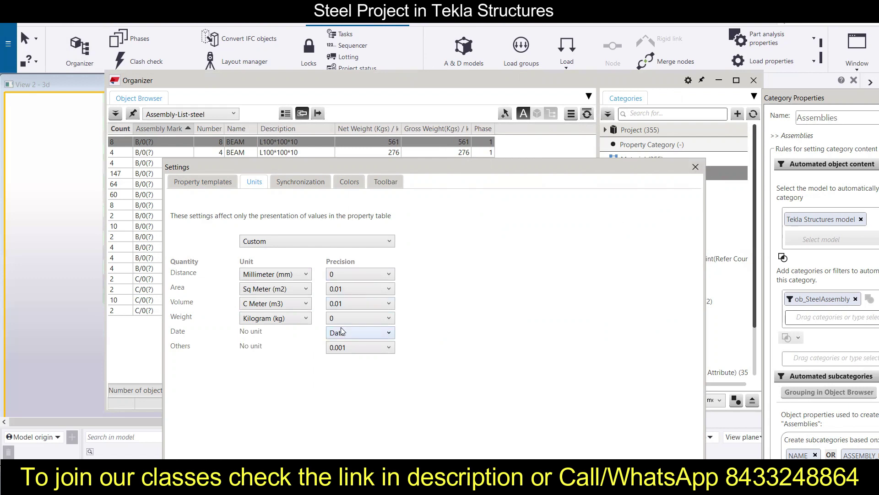
{"action": "left_click", "coordinate": [695, 168]}
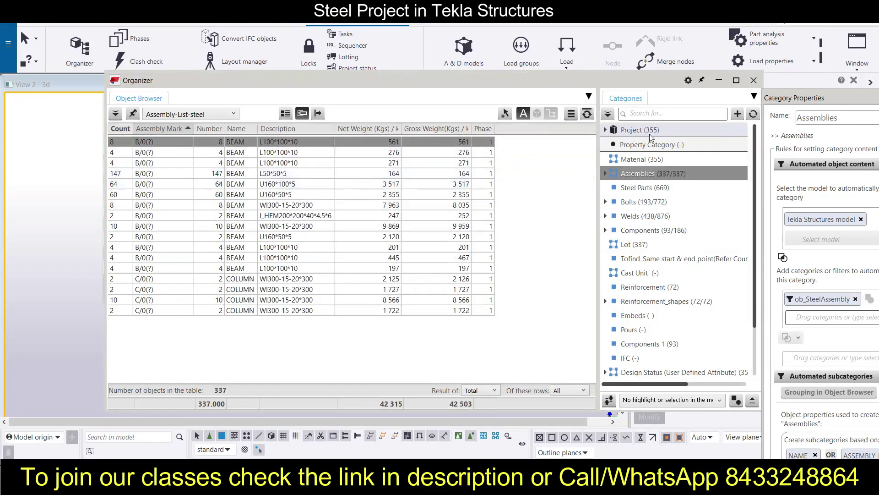
{"action": "left_click", "coordinate": [688, 83]}
{"action": "left_click", "coordinate": [257, 187]}
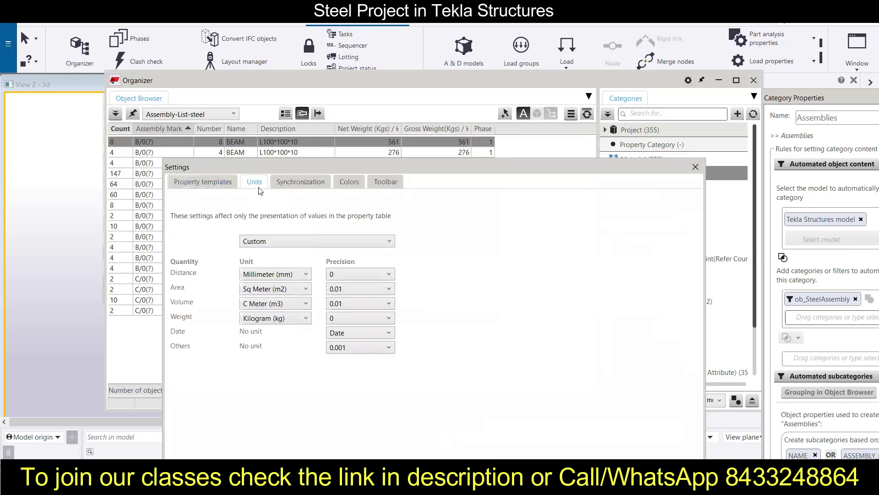
{"action": "left_click", "coordinate": [378, 319]}
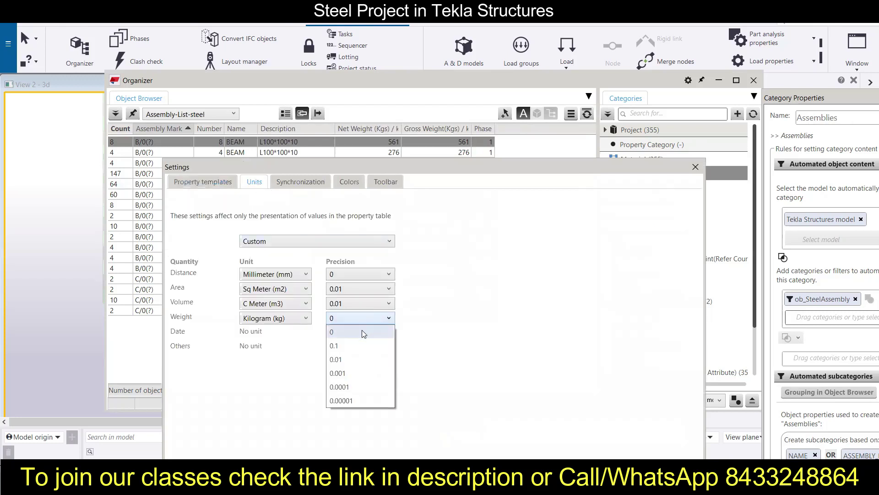
{"action": "left_click", "coordinate": [353, 360]}
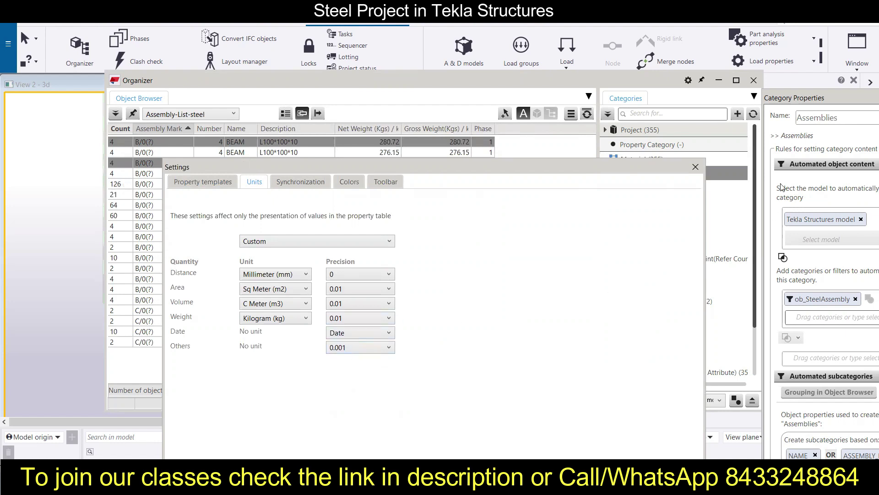
{"action": "left_click", "coordinate": [695, 167]}
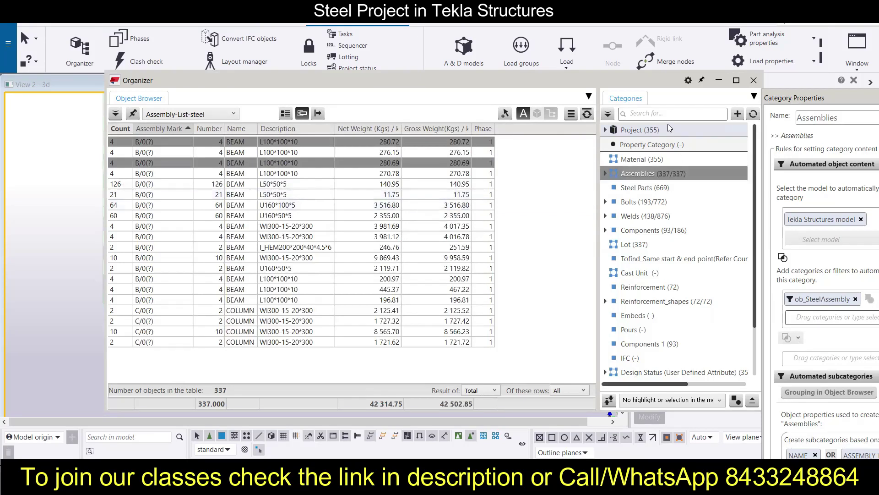
List the 669 steel parts and scroll through their profile, material, length, area and weight columns.
{"action": "left_click", "coordinate": [641, 193]}
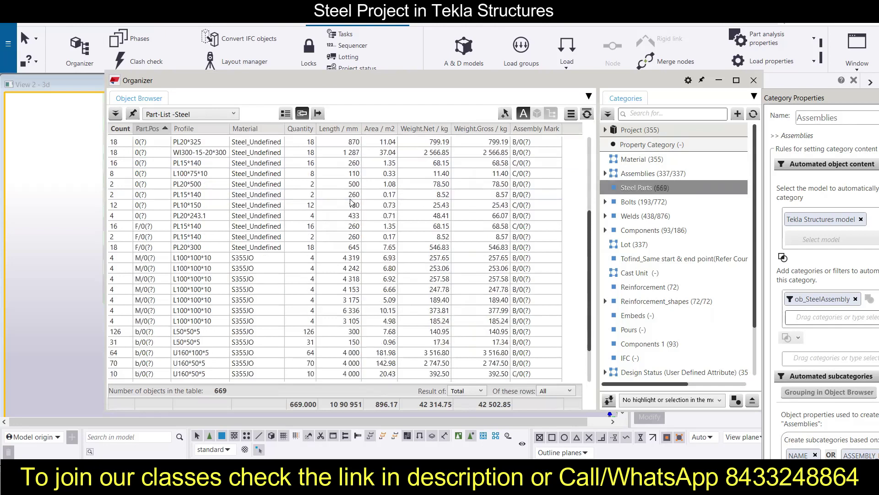
{"action": "scroll", "coordinate": [345, 204], "scroll_direction": "down", "scroll_amount": 6}
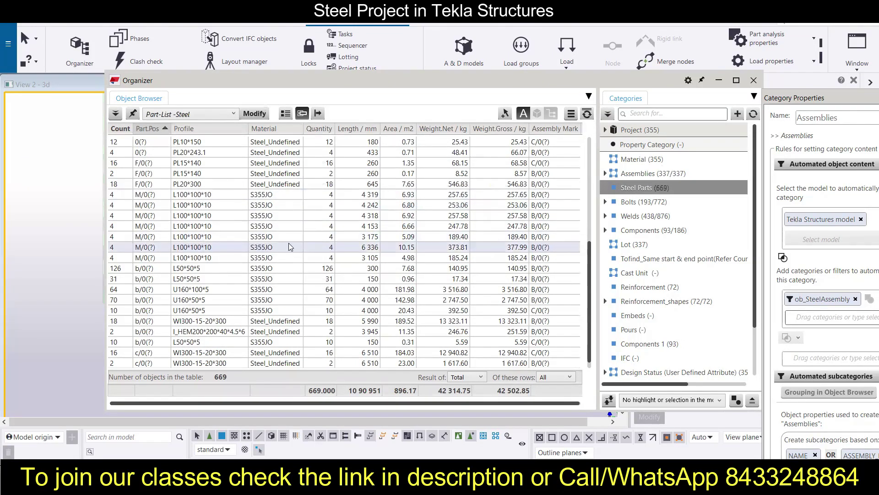
{"action": "scroll", "coordinate": [291, 249], "scroll_direction": "up", "scroll_amount": 1}
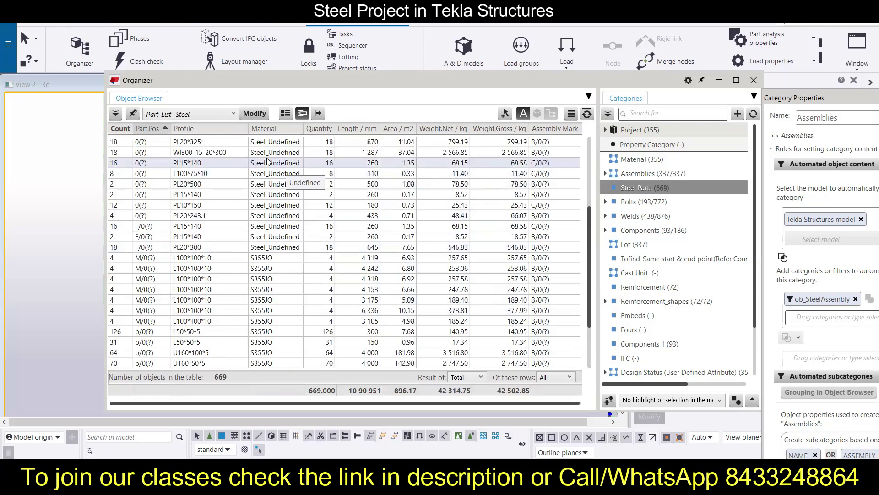
{"action": "scroll", "coordinate": [265, 152], "scroll_direction": "up", "scroll_amount": 1}
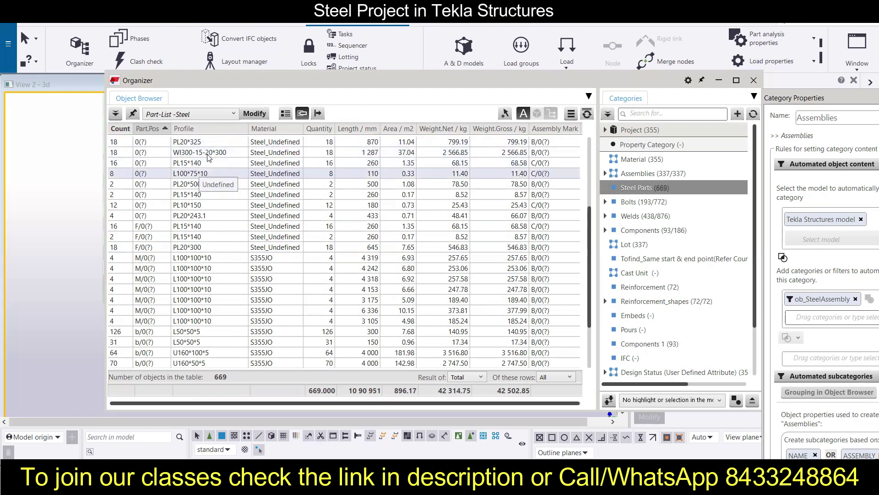
{"action": "scroll", "coordinate": [217, 184], "scroll_direction": "up", "scroll_amount": 1}
{"action": "scroll", "coordinate": [217, 184], "scroll_direction": "up", "scroll_amount": 3}
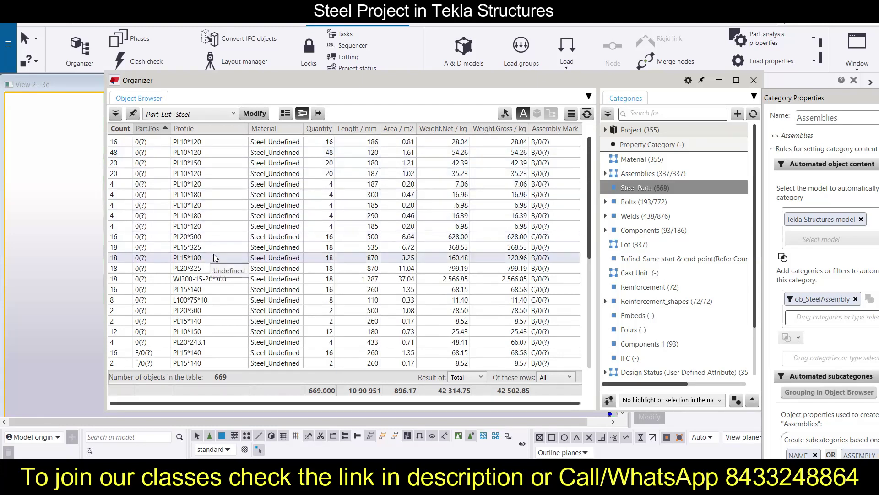
{"action": "scroll", "coordinate": [211, 252], "scroll_direction": "down", "scroll_amount": 4}
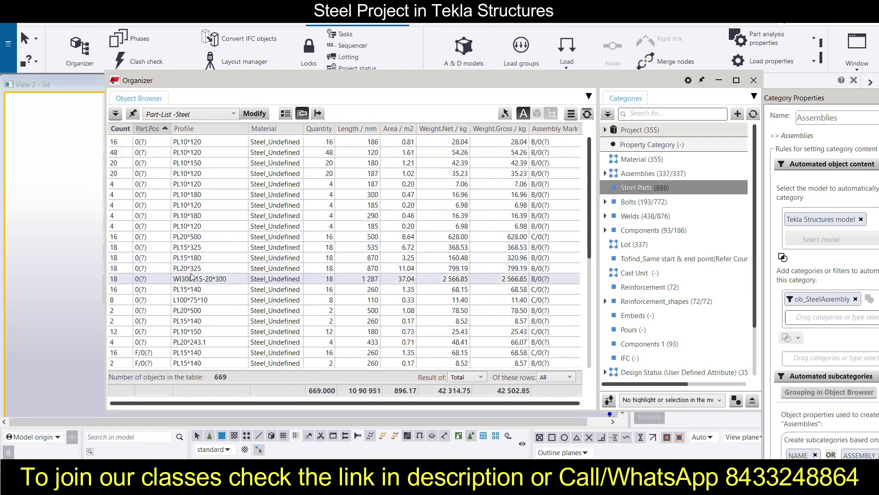
{"action": "scroll", "coordinate": [210, 251], "scroll_direction": "down", "scroll_amount": 1}
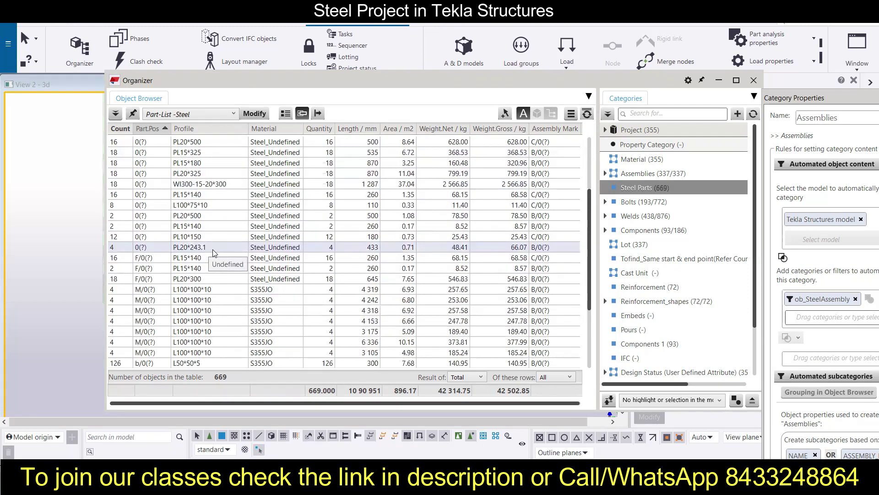
{"action": "scroll", "coordinate": [213, 252], "scroll_direction": "down", "scroll_amount": 3}
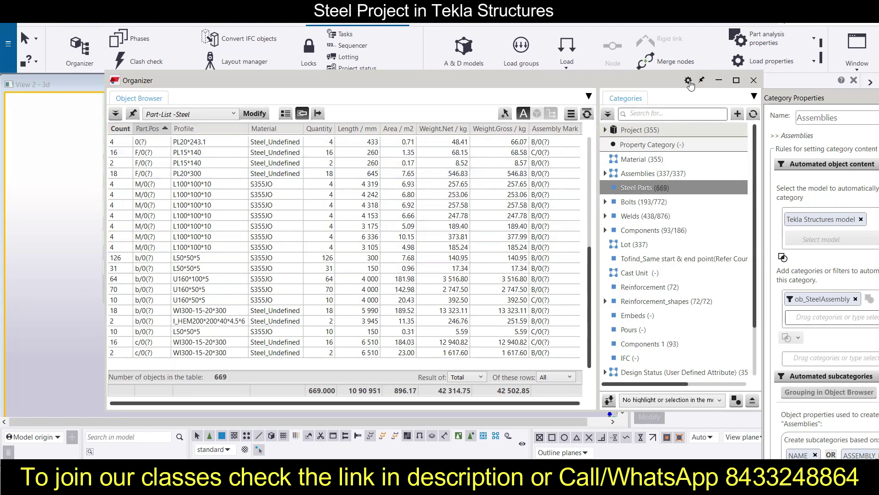
Set the Organizer area unit to mm² and the volume unit to mm³.
{"action": "left_click", "coordinate": [255, 185]}
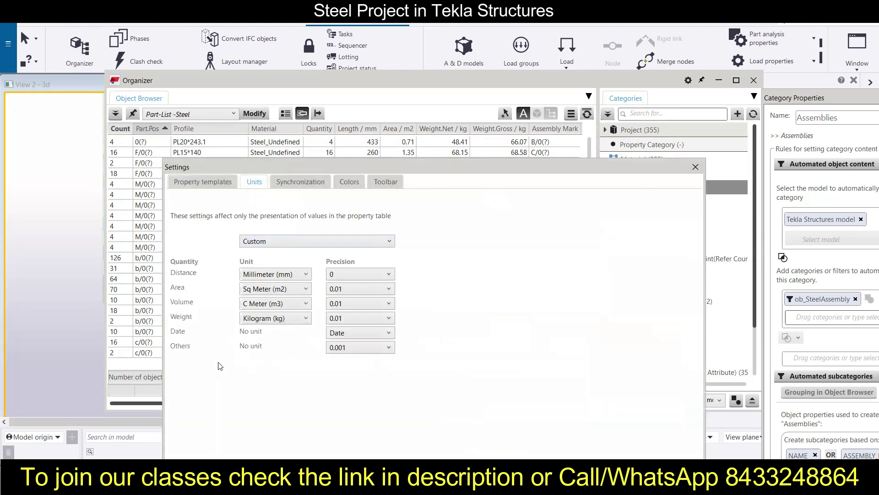
{"action": "left_click", "coordinate": [302, 290]}
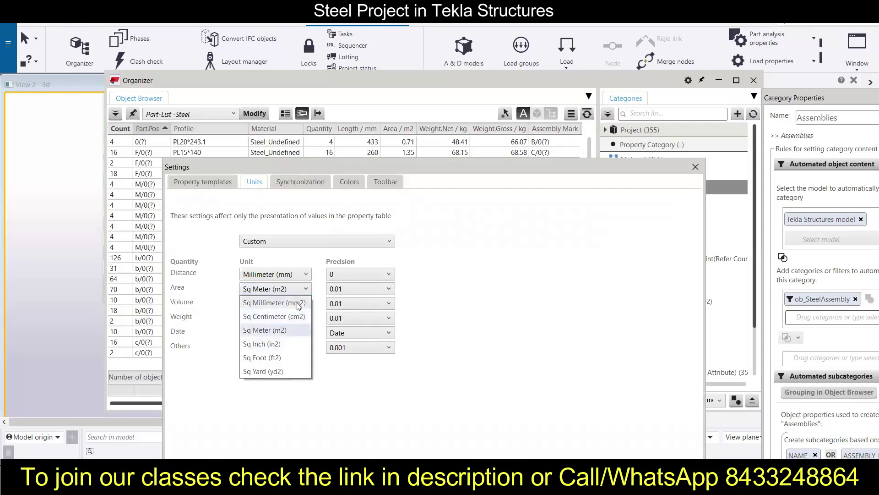
{"action": "left_click", "coordinate": [305, 307]}
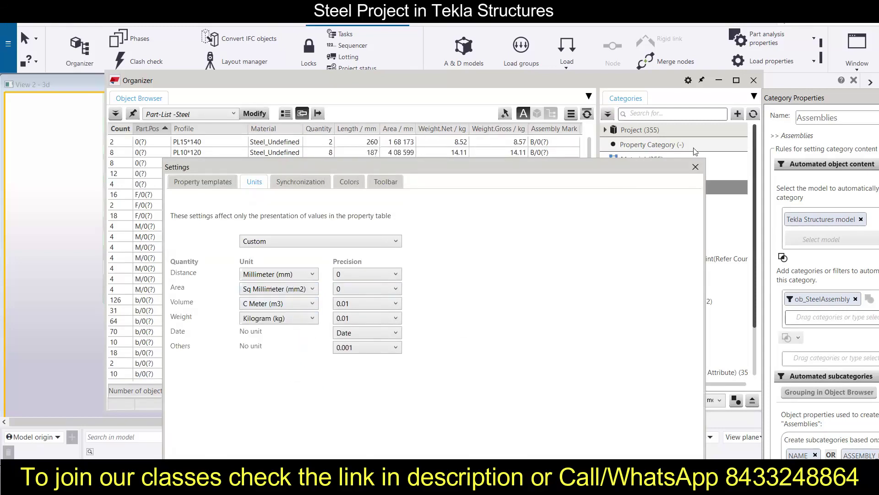
{"action": "left_click", "coordinate": [286, 303]}
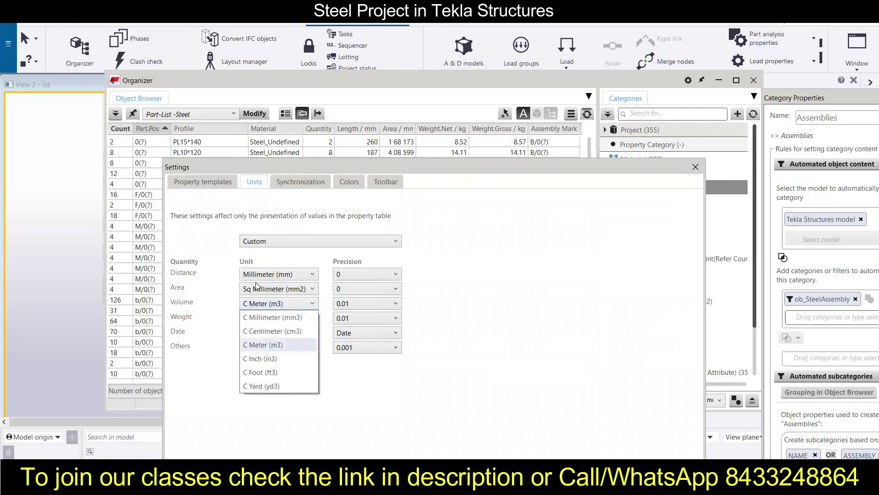
{"action": "left_click", "coordinate": [313, 321]}
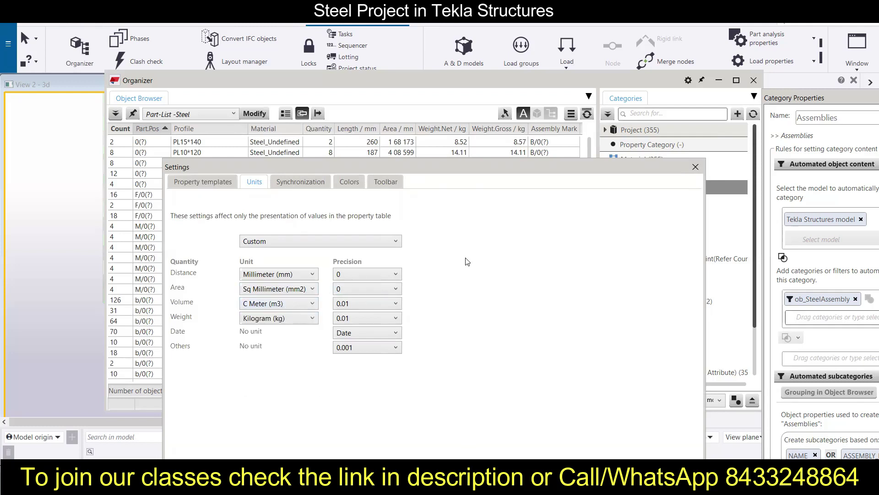
{"action": "left_click", "coordinate": [695, 167]}
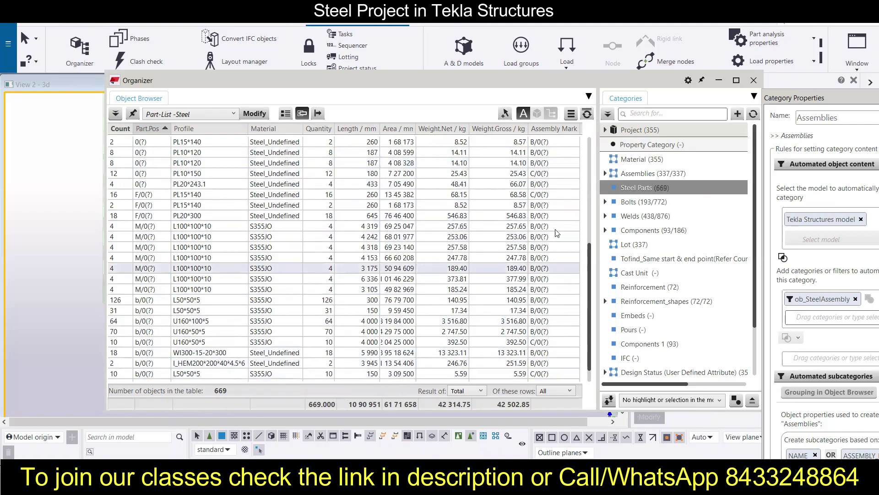
List the 193 M12×50 8.8XOX site bolt groups and scroll through their nuts, washers and assemblies.
{"action": "left_click_drag", "start_coordinate": [599, 198], "coordinate": [640, 197]}
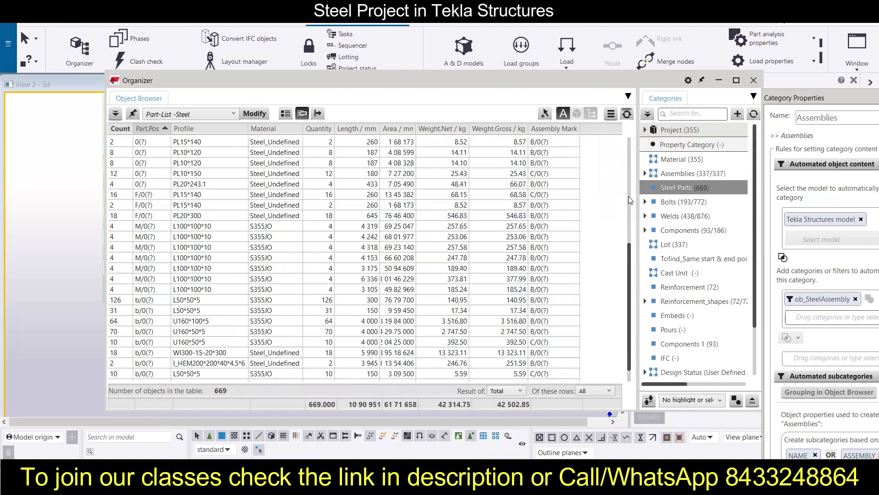
{"action": "left_click_drag", "start_coordinate": [639, 201], "coordinate": [593, 201]}
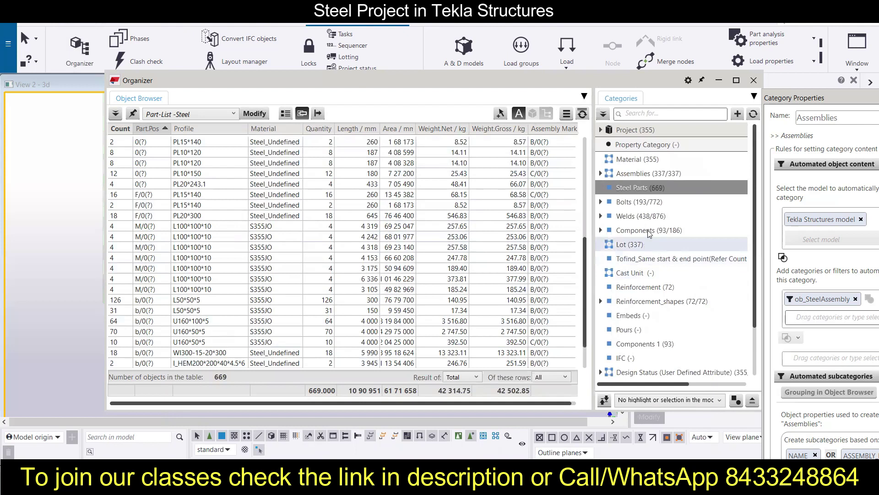
{"action": "left_click", "coordinate": [630, 206]}
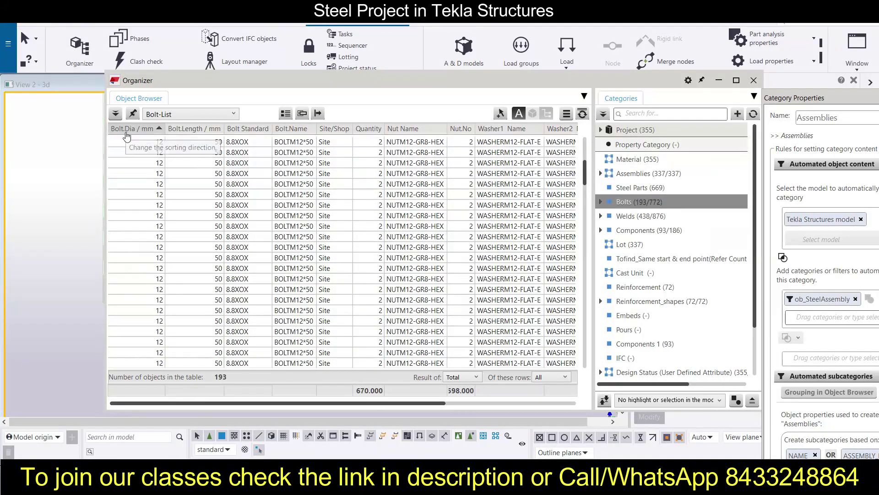
{"action": "scroll", "coordinate": [175, 196], "scroll_direction": "down", "scroll_amount": 3}
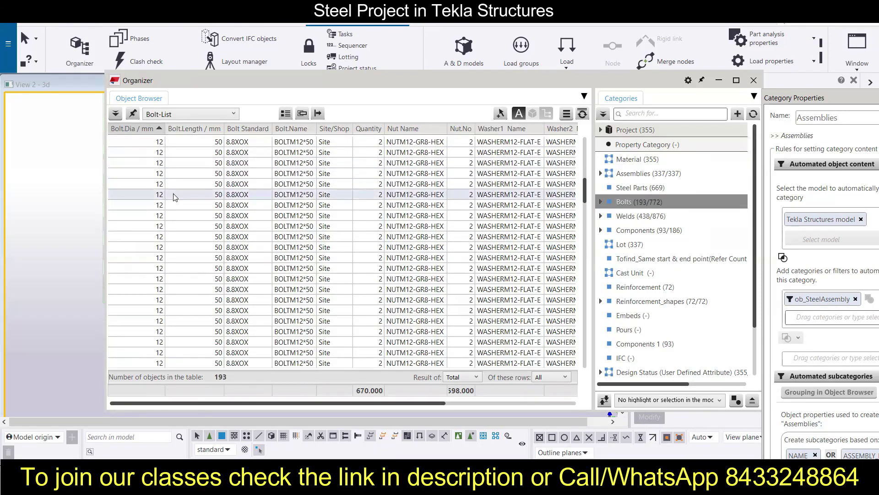
{"action": "scroll", "coordinate": [169, 165], "scroll_direction": "up", "scroll_amount": 2}
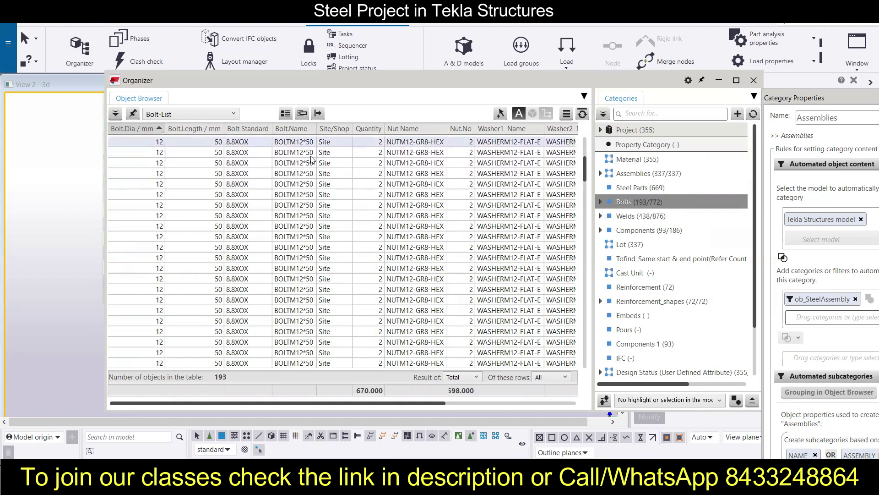
{"action": "scroll", "coordinate": [303, 216], "scroll_direction": "down", "scroll_amount": 5}
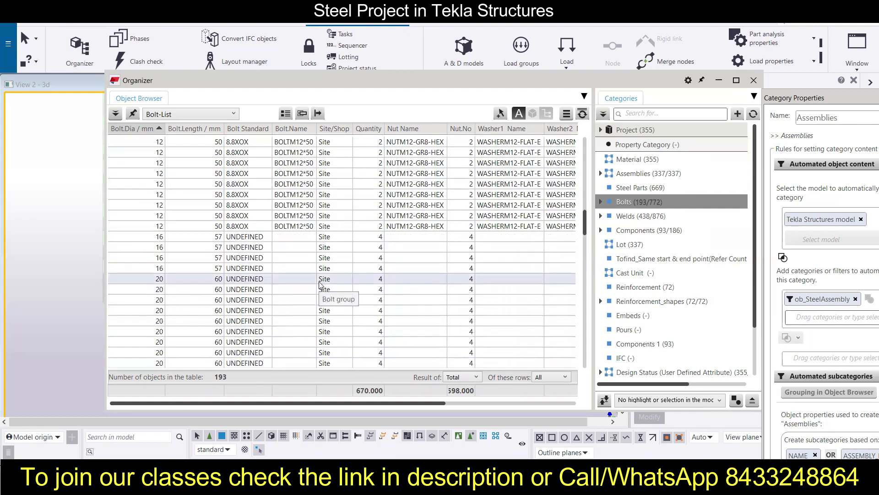
{"action": "scroll", "coordinate": [308, 243], "scroll_direction": "down", "scroll_amount": 5}
{"action": "scroll", "coordinate": [367, 256], "scroll_direction": "up", "scroll_amount": 5}
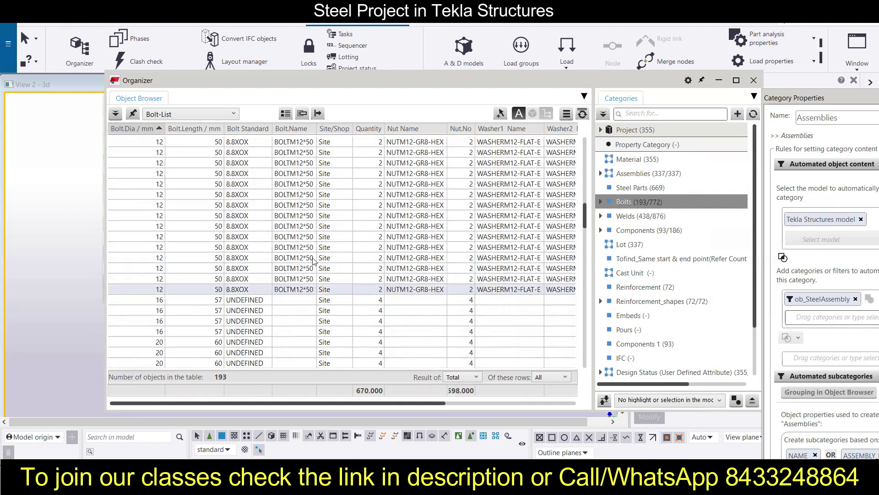
{"action": "scroll", "coordinate": [375, 259], "scroll_direction": "up", "scroll_amount": 5}
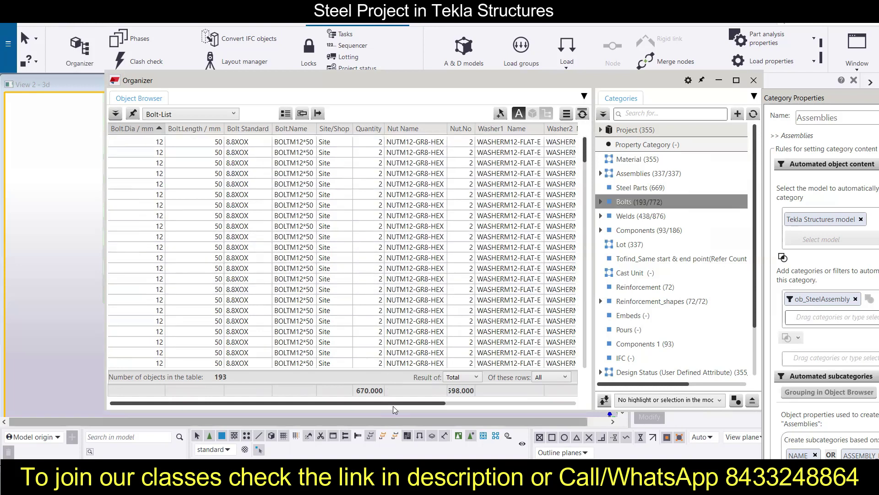
{"action": "left_click_drag", "start_coordinate": [406, 407], "coordinate": [545, 408]}
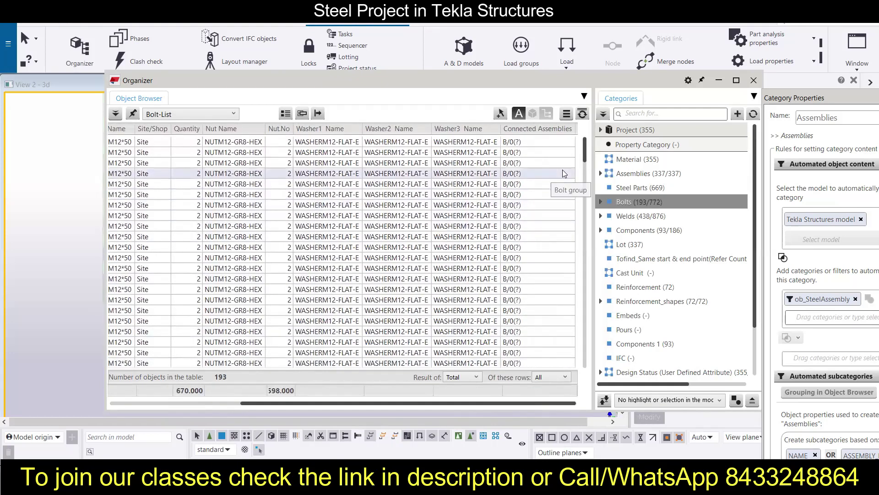
List the model's welds and connection components, widening the object table.
{"action": "left_click", "coordinate": [641, 217]}
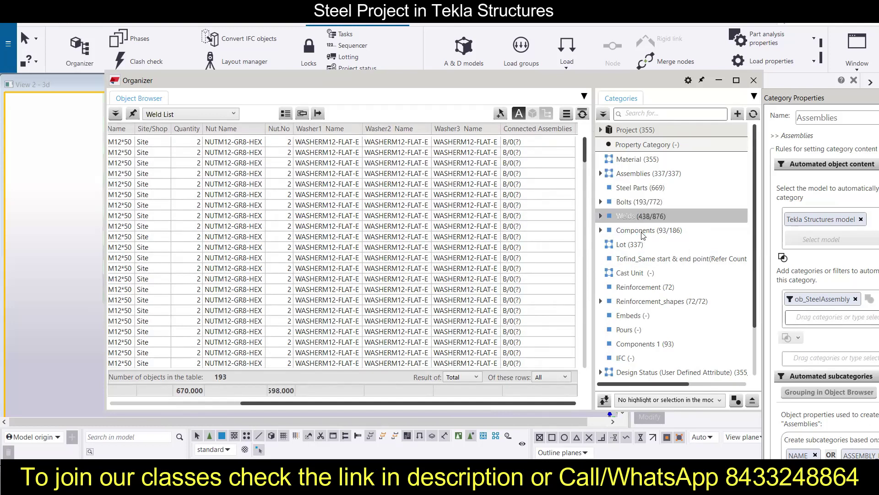
{"action": "left_click", "coordinate": [640, 233]}
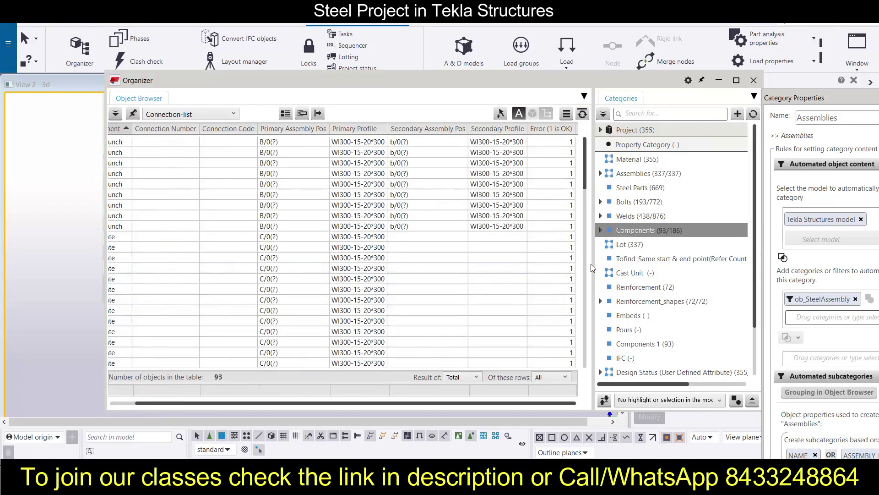
{"action": "left_click_drag", "start_coordinate": [591, 263], "coordinate": [657, 264]}
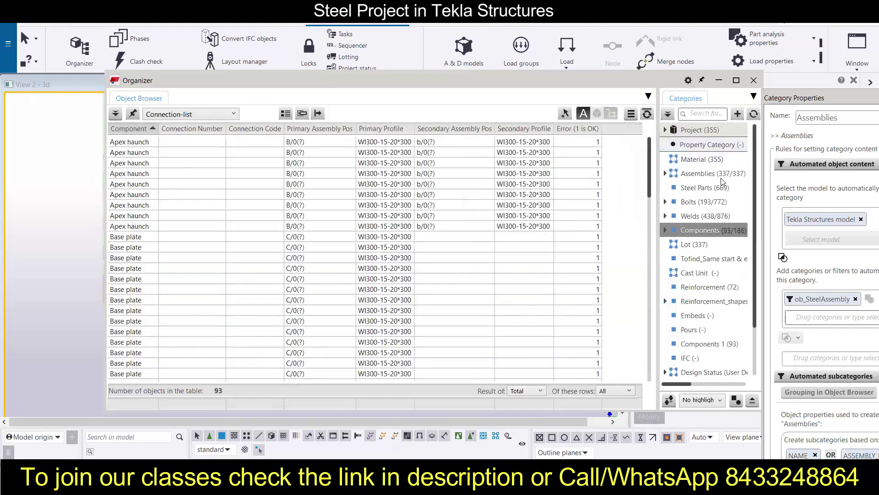
List the Lot, Tofind and Reinforcement (72 items) categories, then the empty Embeds list.
{"action": "left_click", "coordinate": [698, 245]}
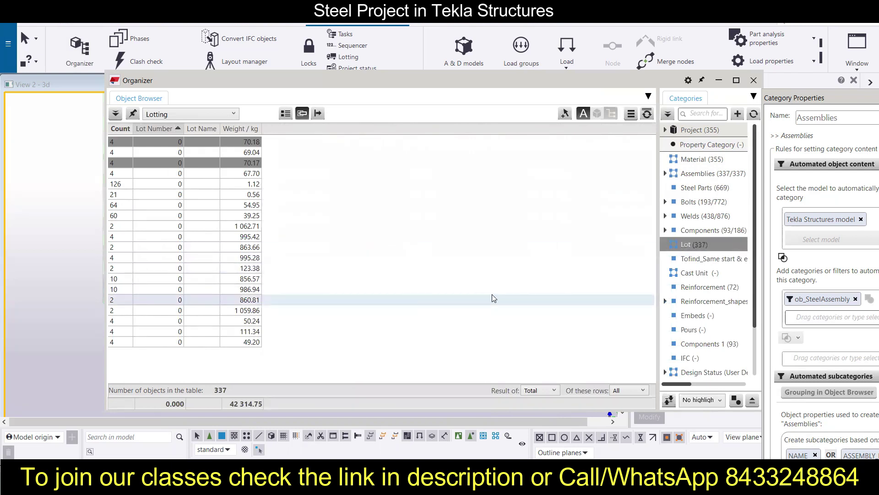
{"action": "left_click", "coordinate": [702, 259]}
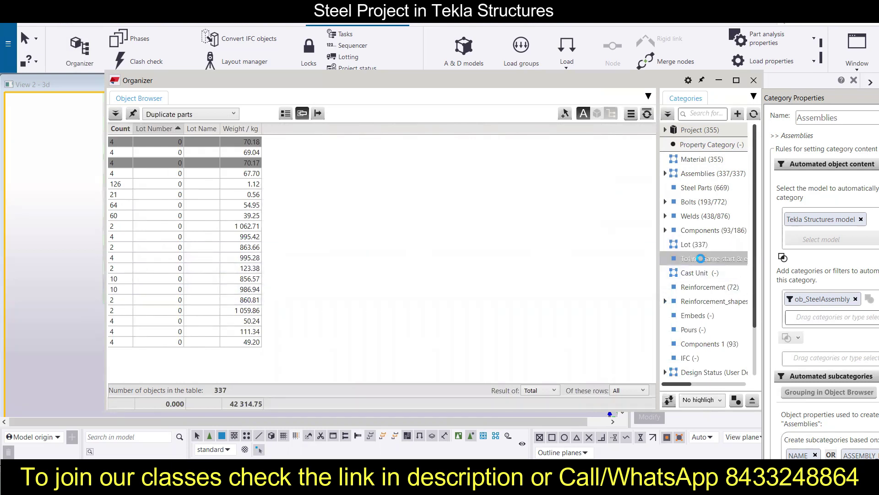
{"action": "left_click", "coordinate": [693, 288]}
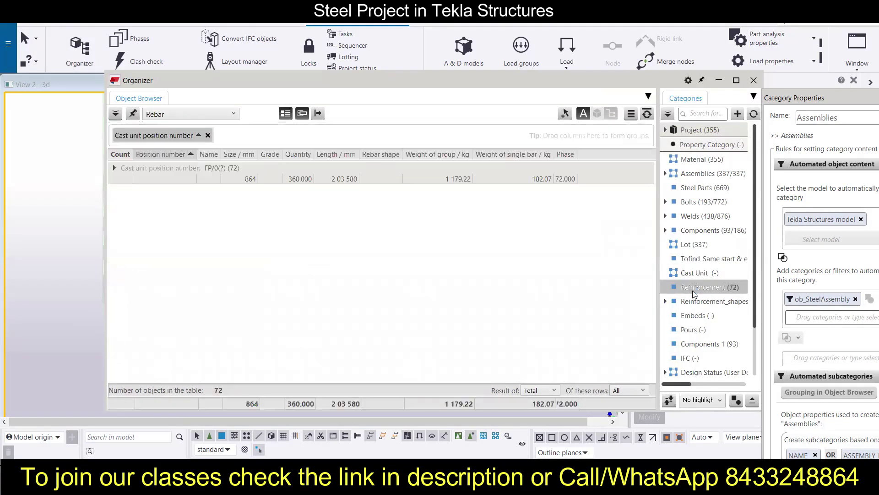
{"action": "left_click", "coordinate": [696, 315]}
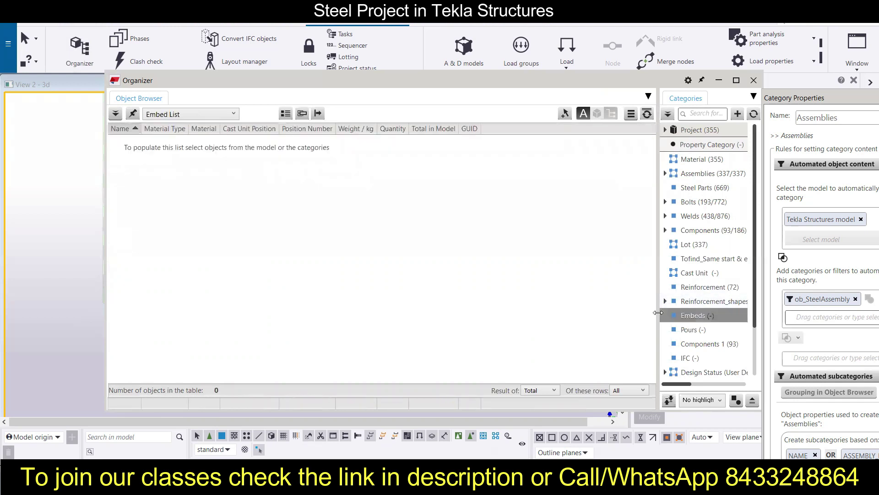
{"action": "left_click_drag", "start_coordinate": [656, 279], "coordinate": [602, 292]}
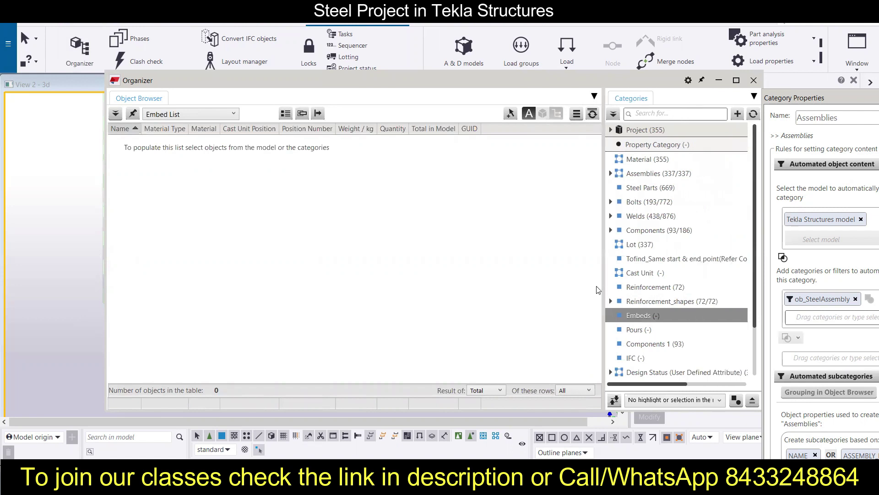